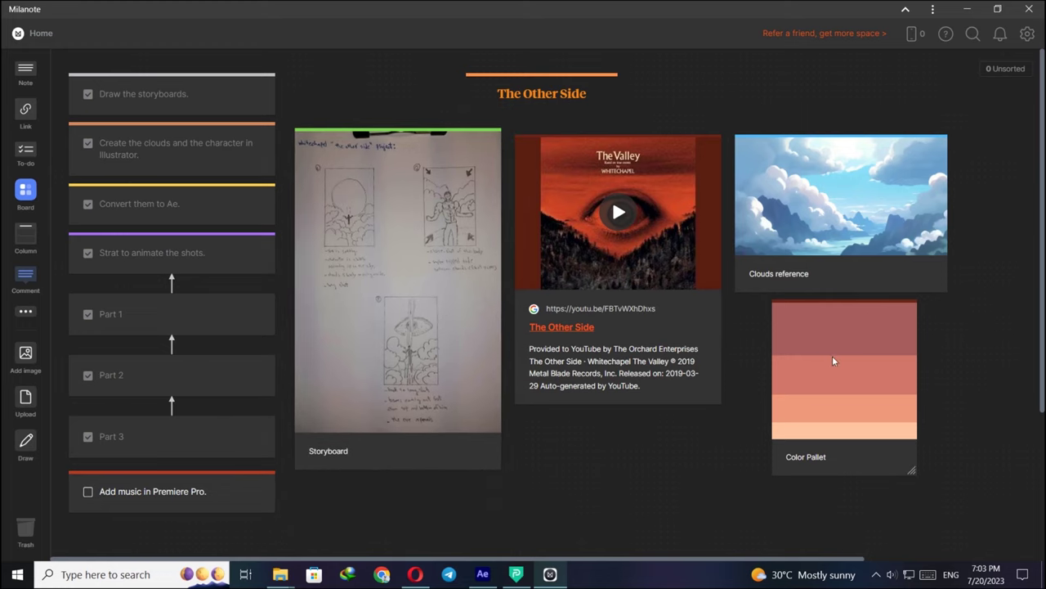
Step: Nudge the Color Pallet card slightly to the right on the Milanote board
mouse_move(832, 355)
mouse_down()
mouse_move(811, 391)
mouse_move(840, 356)
mouse_up()
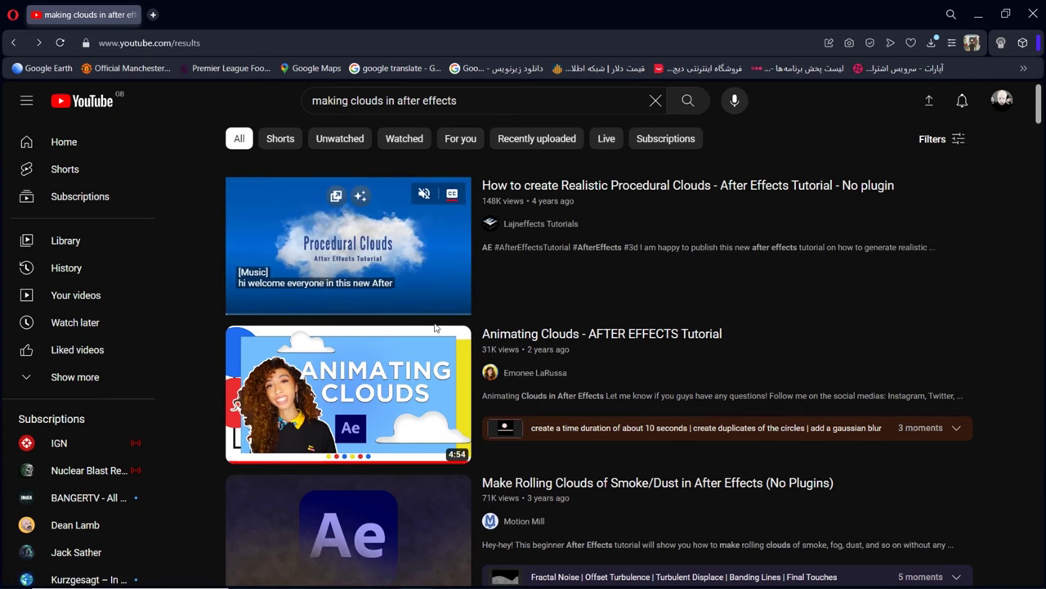
Step: Start a new solid layer in the 1440×1440 Cloud composition
mouse_move(825, 563)
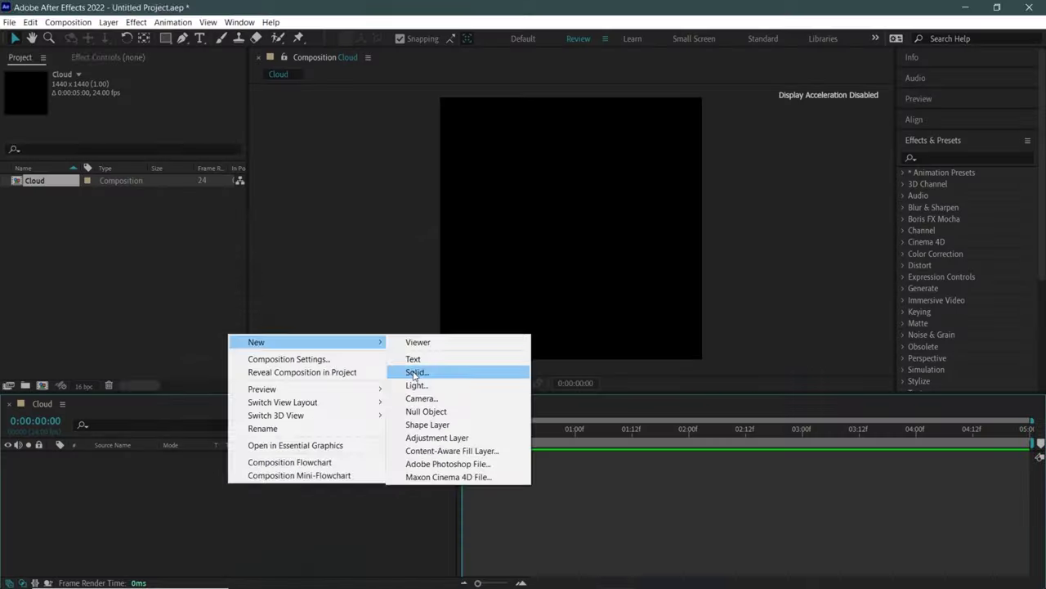
click(413, 368)
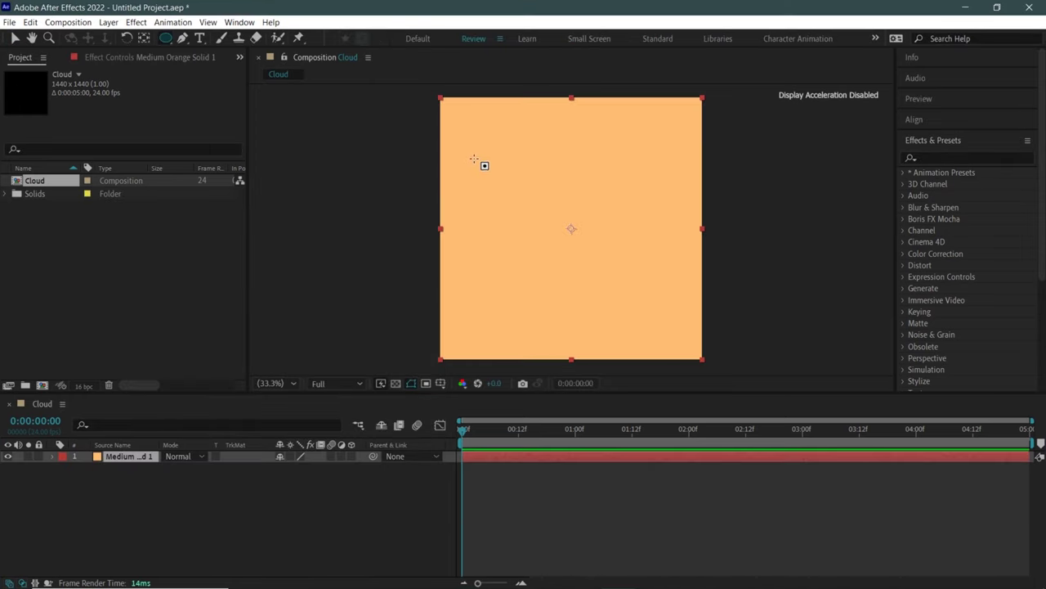
Step: Draw an enlarged oval mask on the orange solid and feather it 100 pixels
drag(483, 163, 493, 188)
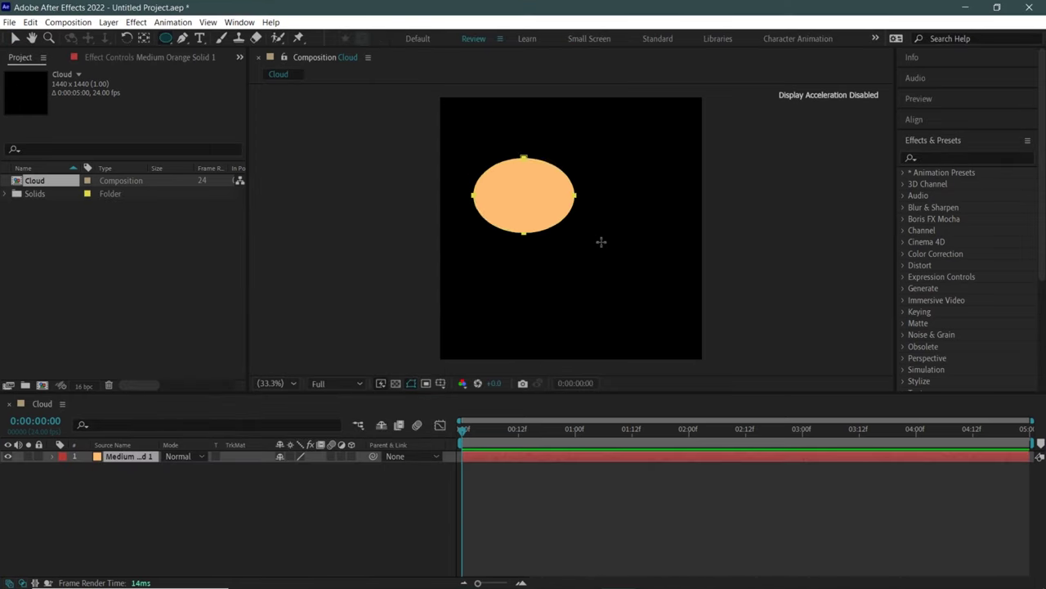
drag(649, 265, 665, 273)
key(f)
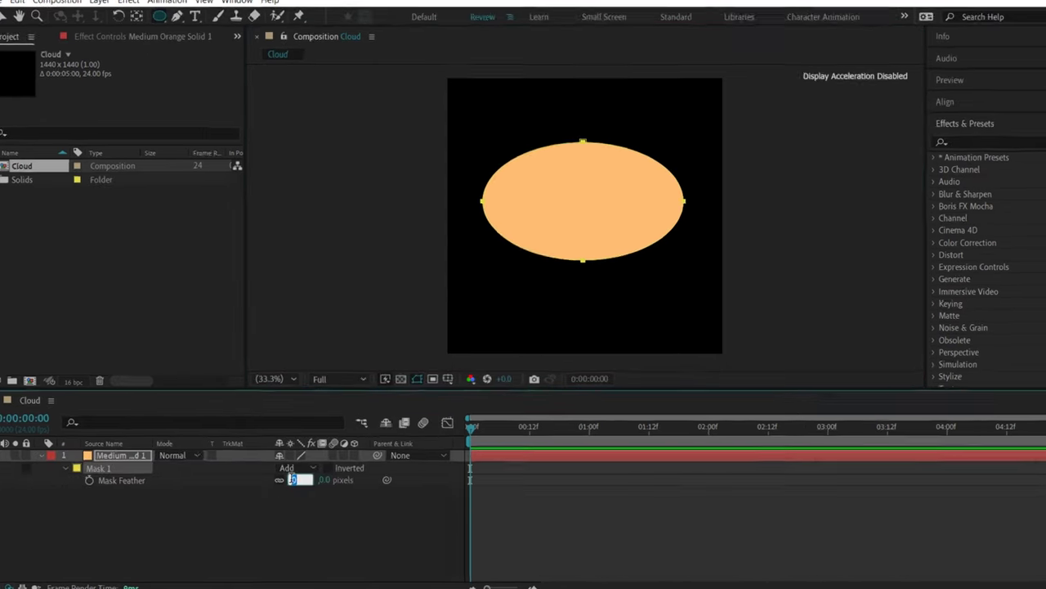
click(300, 479)
text(100)
key(Return)
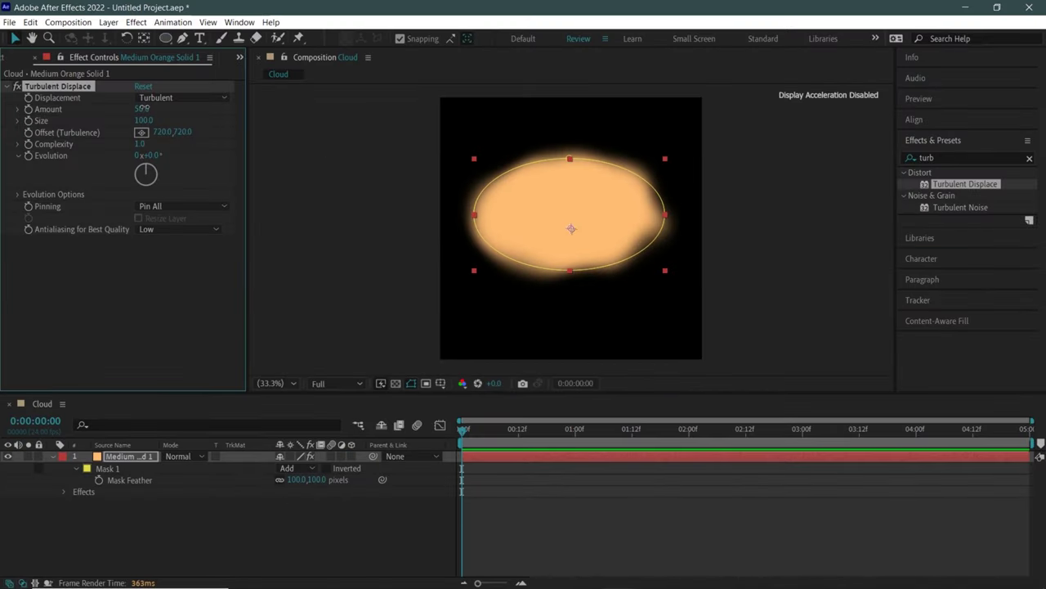
Step: Set the solid's Turbulent Displace to Amount 200 and Size 40
click(141, 109)
text(200)
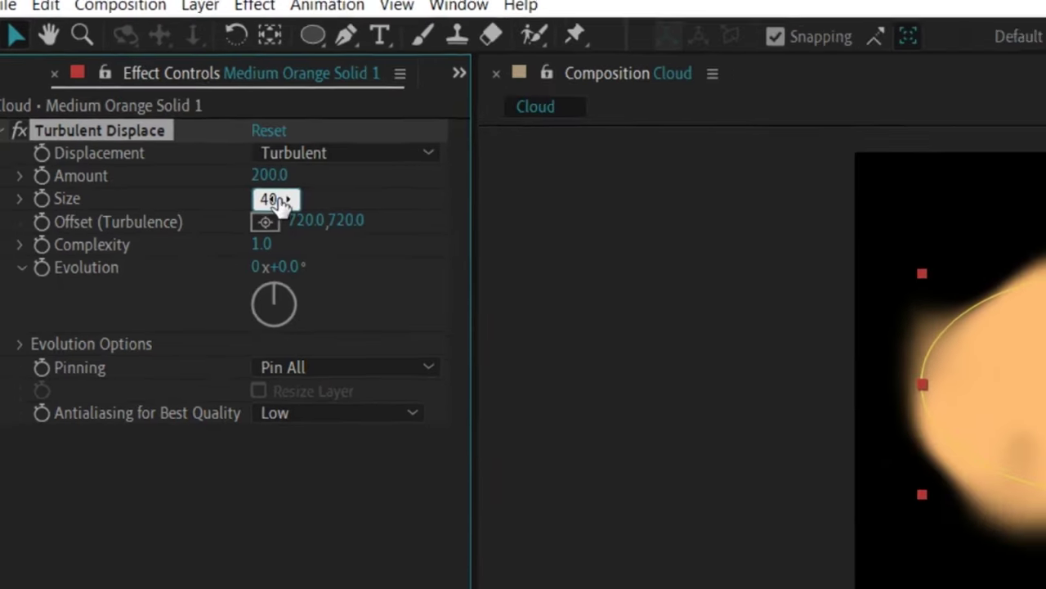
key(Return)
right_click(317, 347)
Step: Add an adjustment layer above the cloud with Turbulent Displace at Amount 50
mouse_move(307, 354)
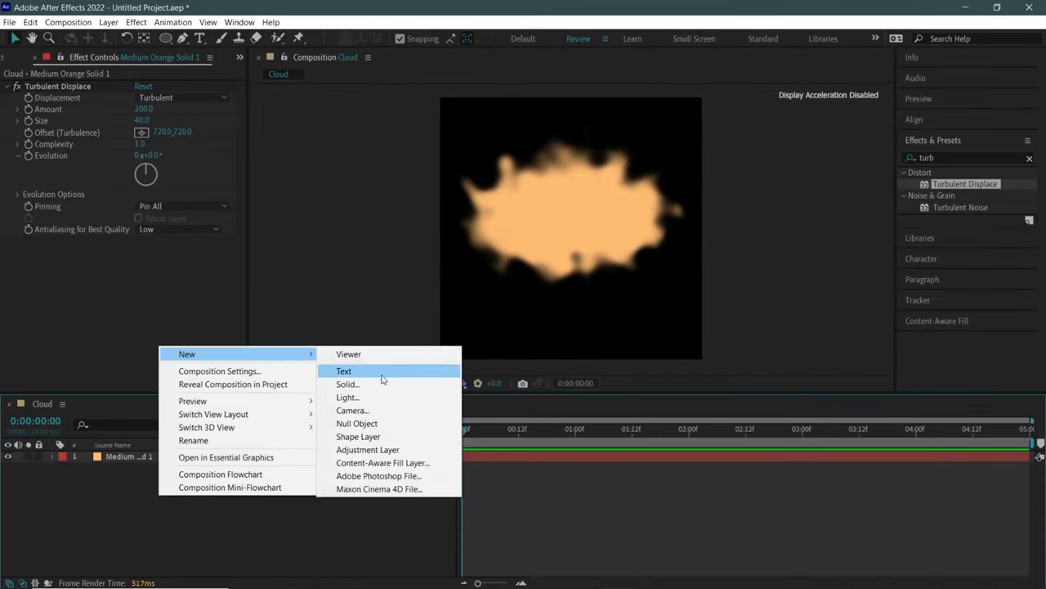
click(413, 448)
double_click(965, 184)
click(144, 108)
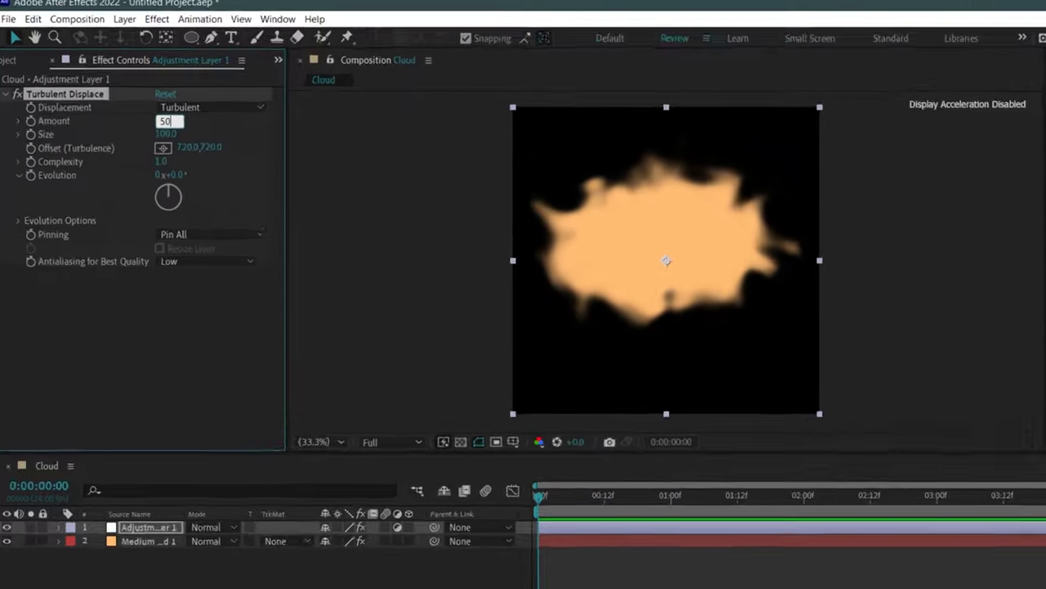
key(Return)
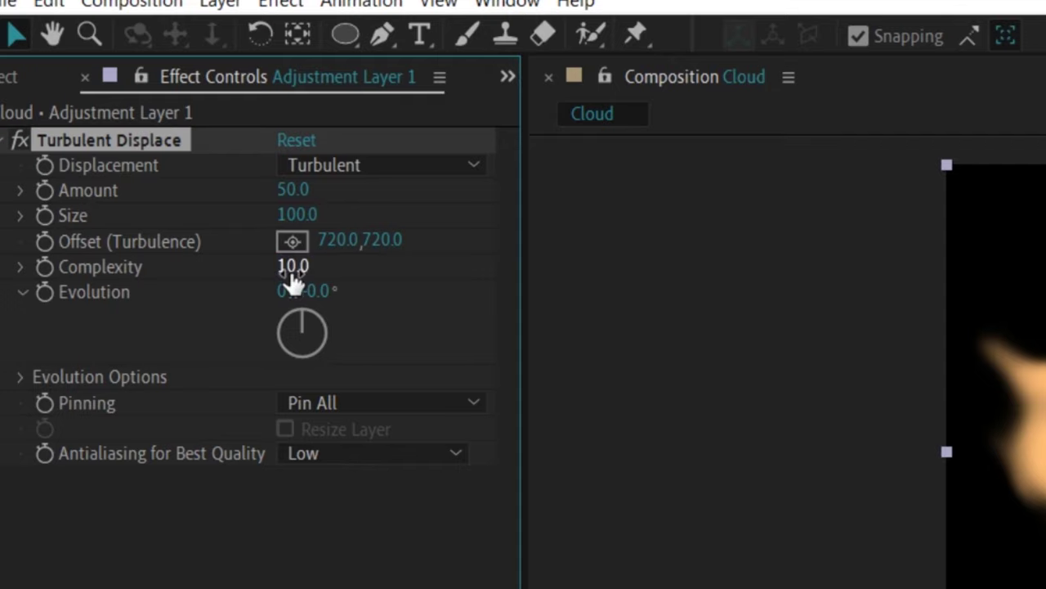
Step: Drive the Evolution with a time*120 expression and preview the animating cloud
click(45, 293)
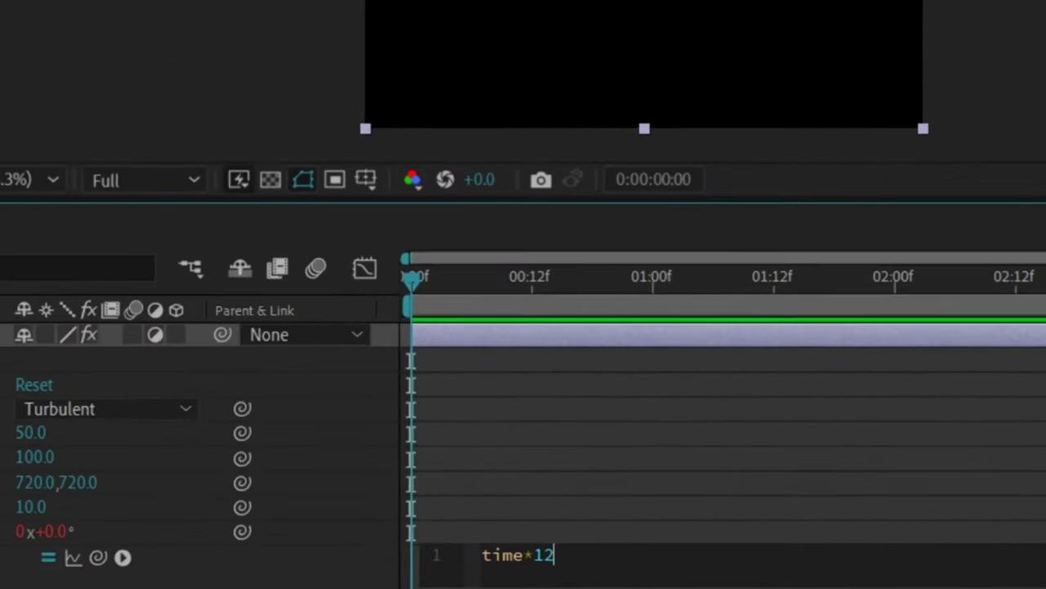
text(0)
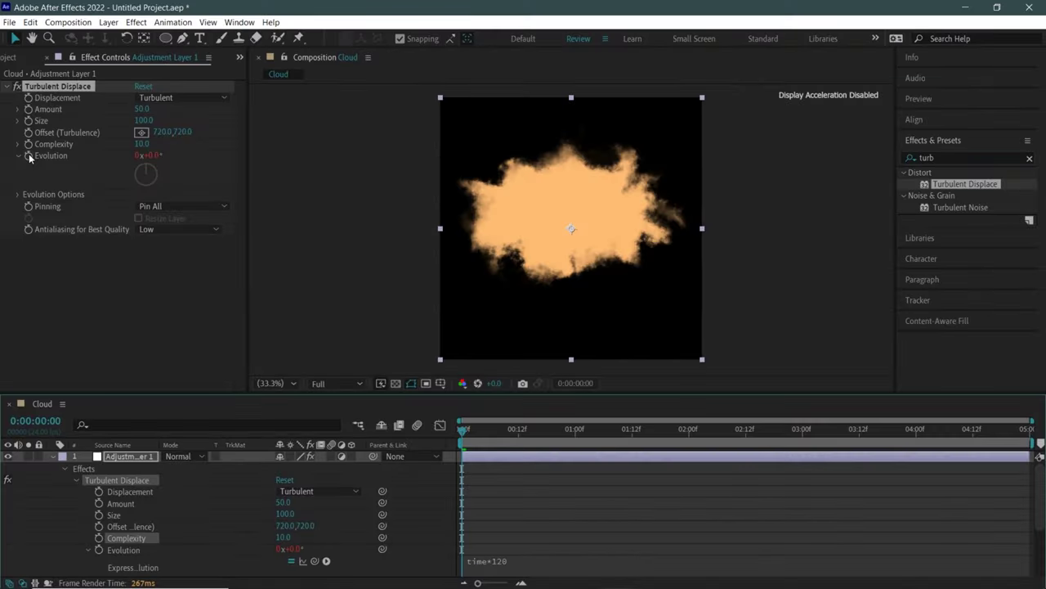
key(space)
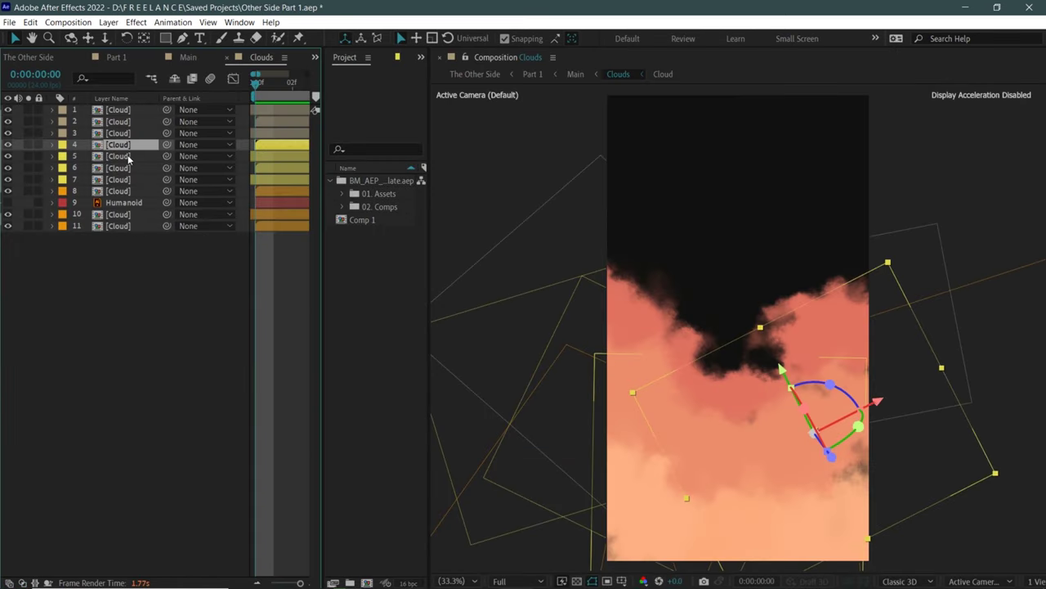
click(128, 156)
click(125, 168)
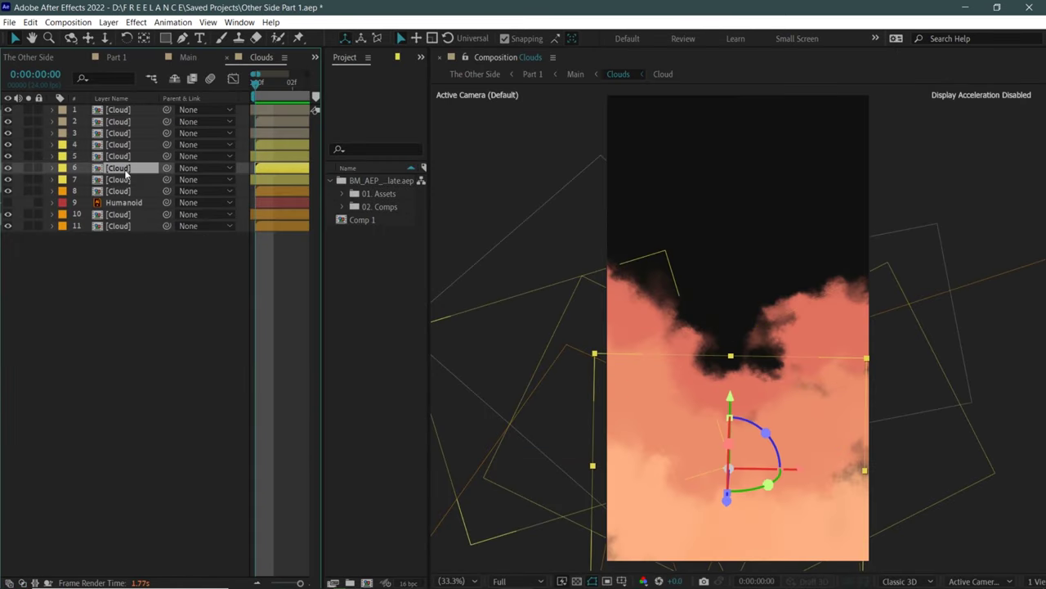
click(126, 216)
click(128, 226)
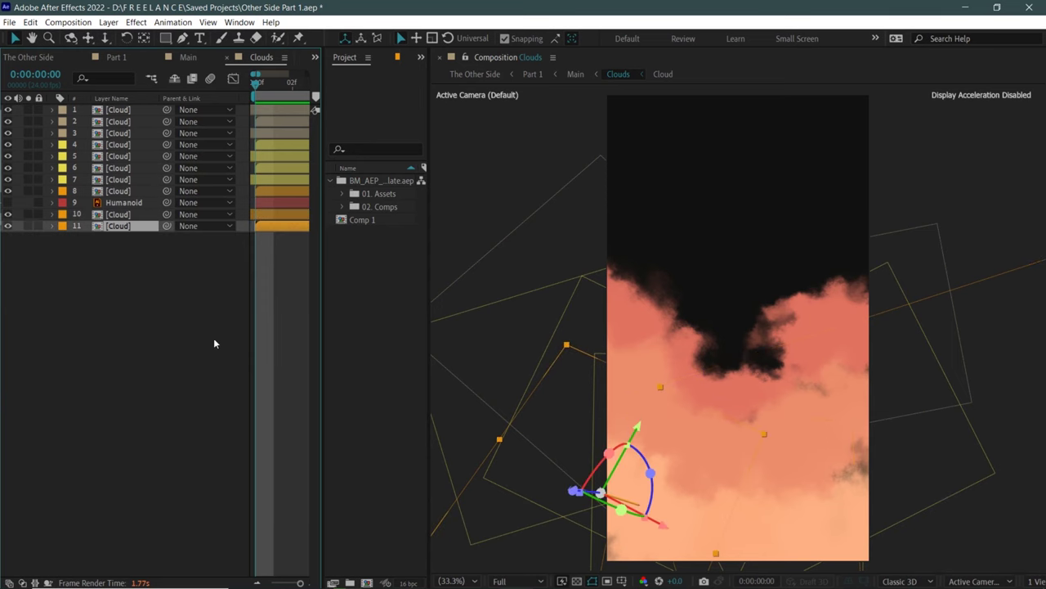
click(465, 196)
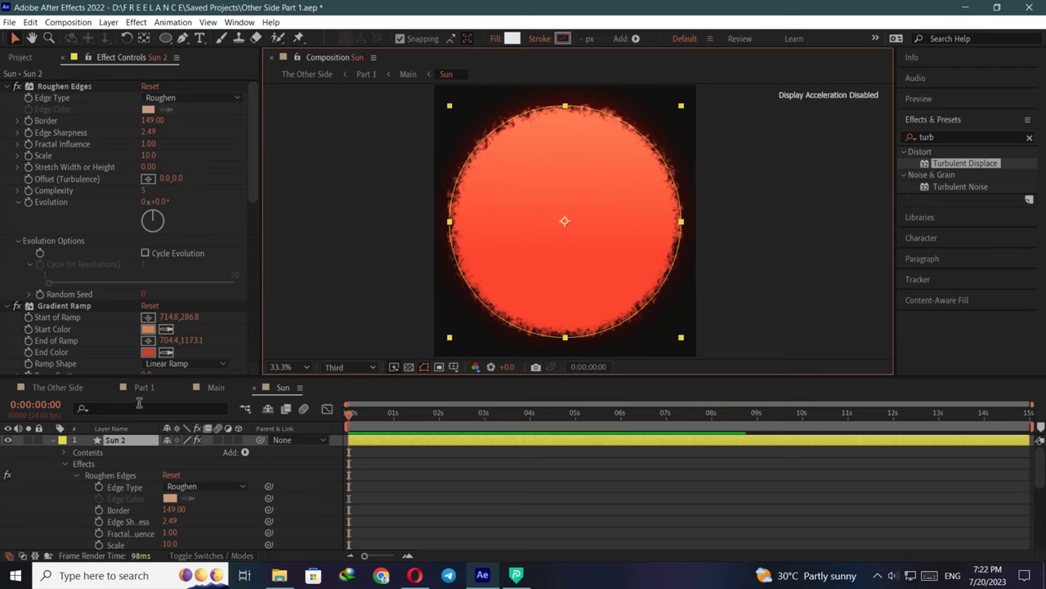
Step: Browse the muscular human illustration image results, previewing the engraved anatomy drawings
click(49, 87)
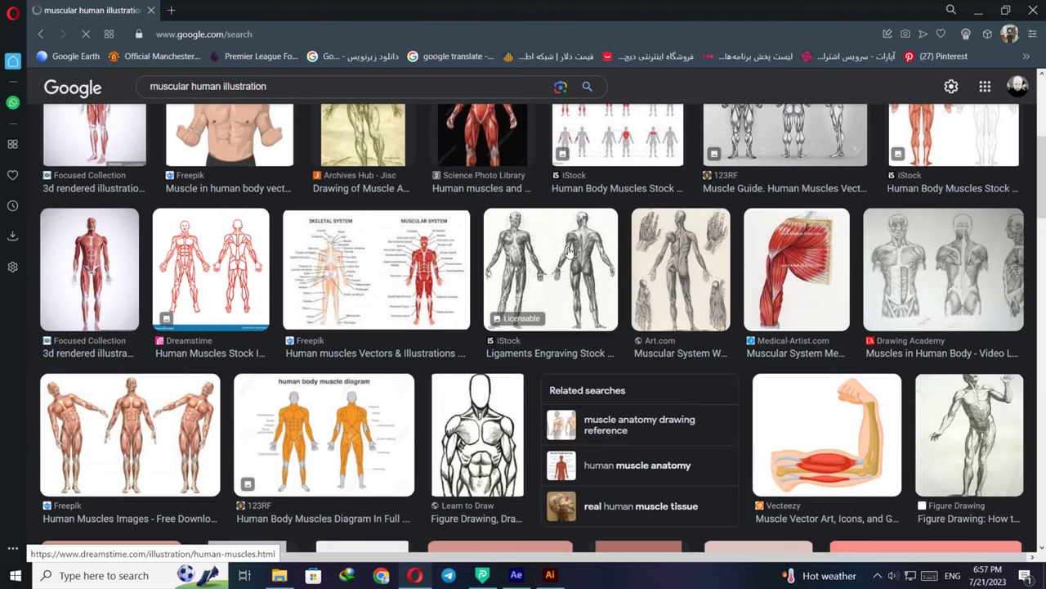
click(570, 254)
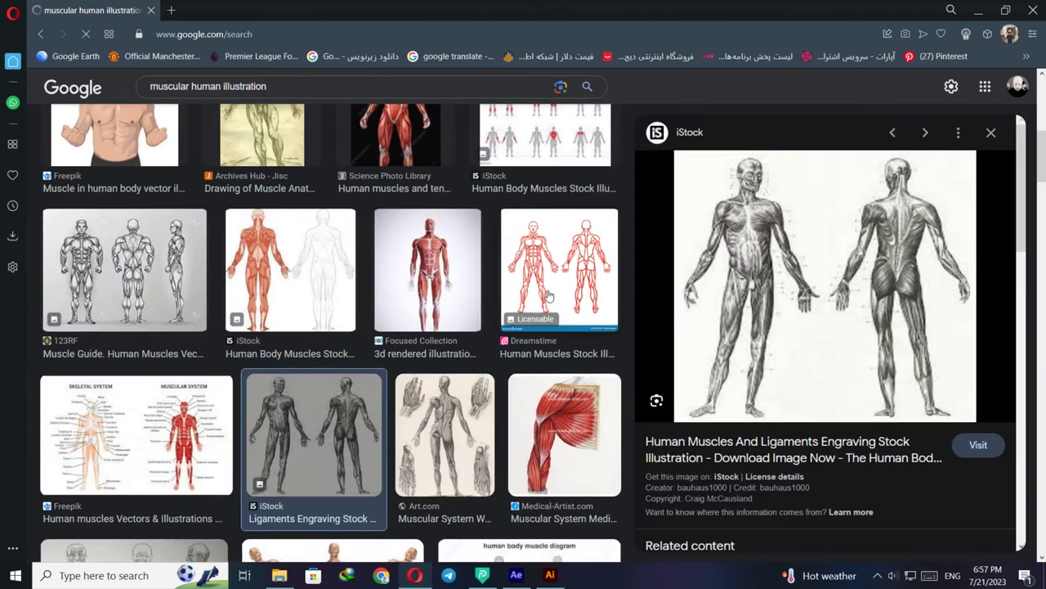
key(Right)
key(Right)
key(Right)
scroll(383, 375, down, 4)
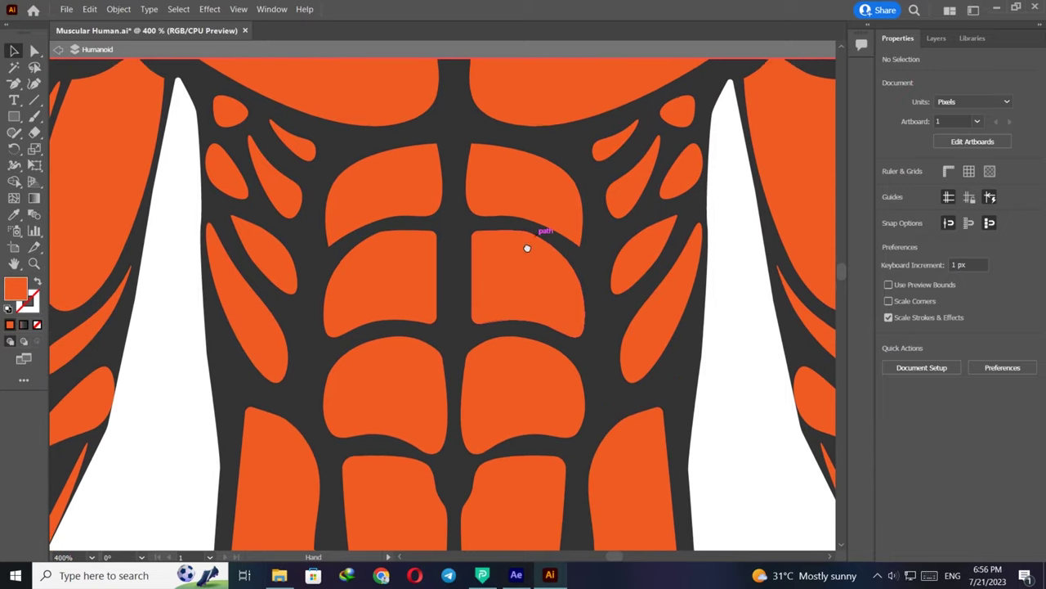
Step: Isolate the torso muscle group and select its inner orange half
click(528, 292)
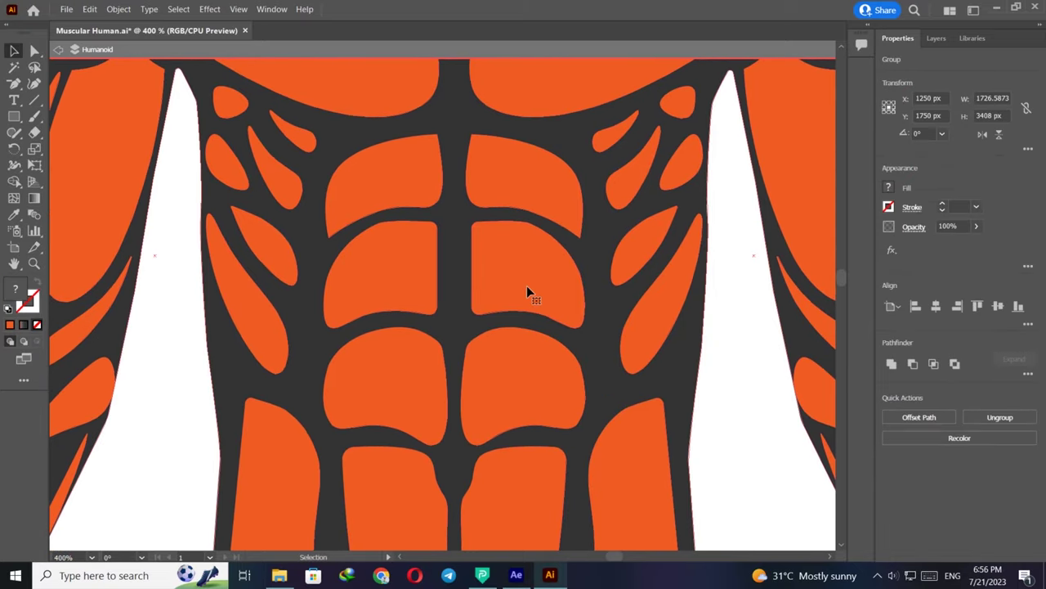
double_click(526, 287)
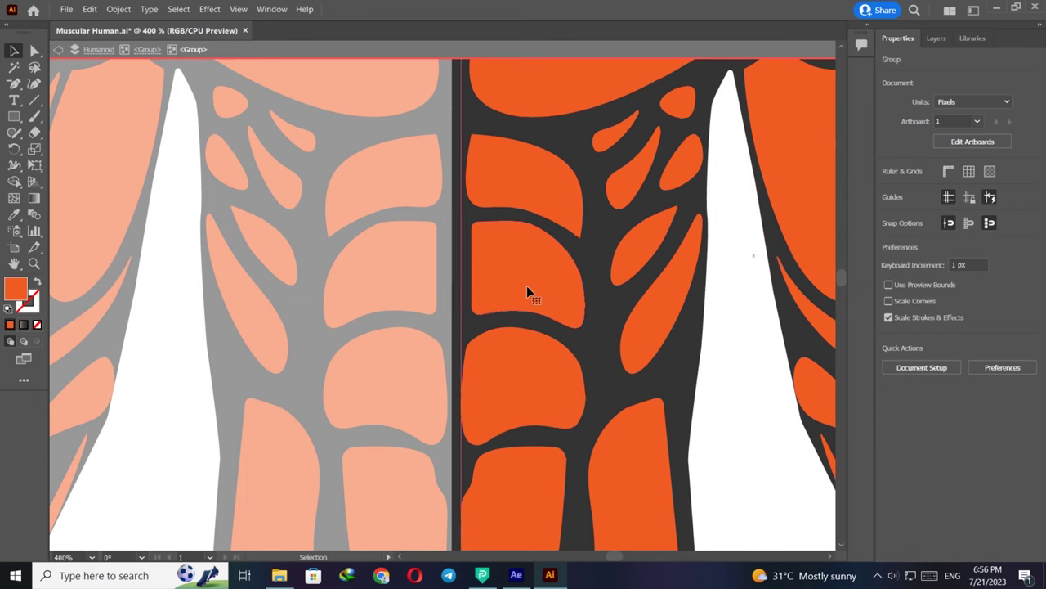
click(519, 290)
drag(436, 207, 348, 117)
key(ctrl+minus)
key(ctrl+minus)
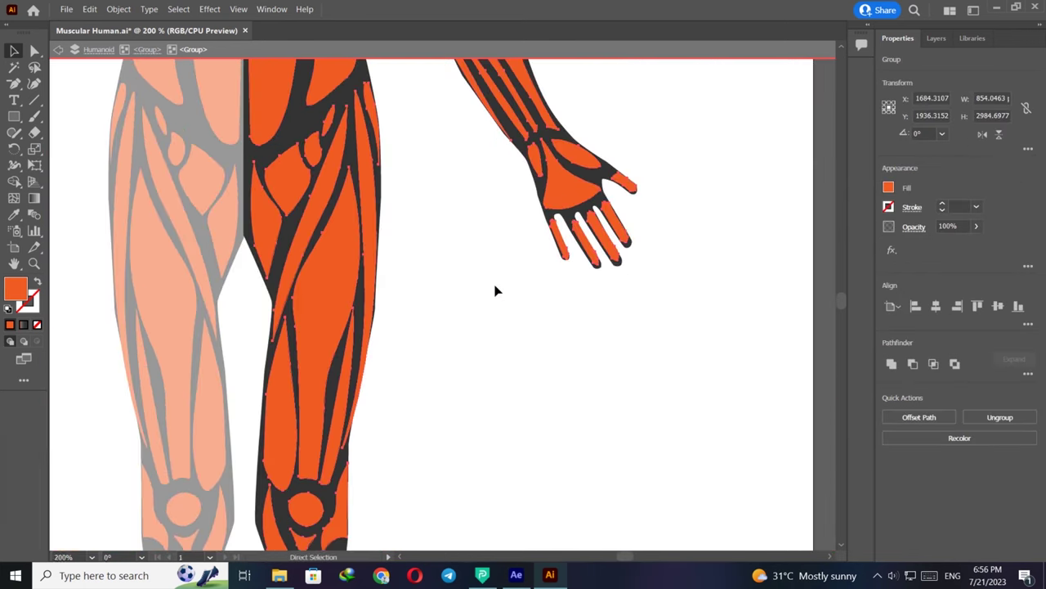
drag(435, 215, 493, 486)
drag(481, 226, 509, 413)
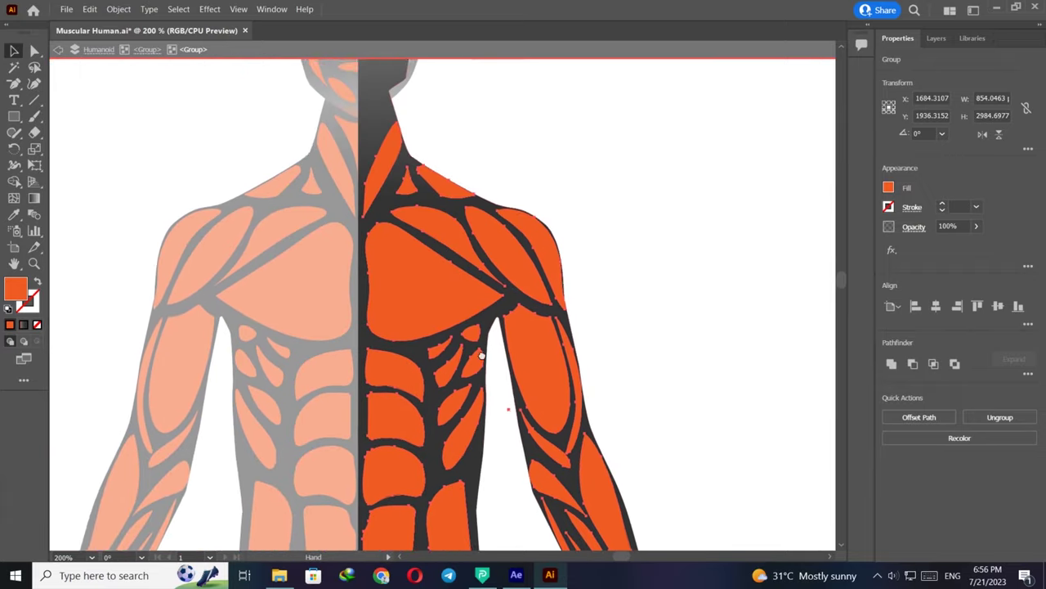
drag(464, 294, 463, 376)
Step: Preview a Reflect on the orange half, cancel it, then deselect and zoom on the legs
click(119, 9)
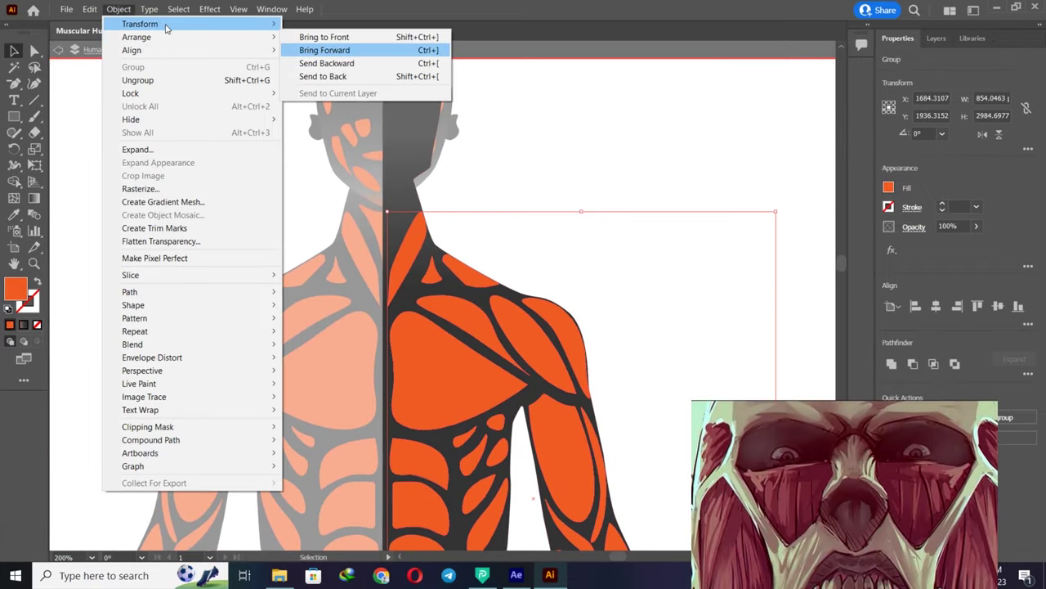
mouse_move(163, 25)
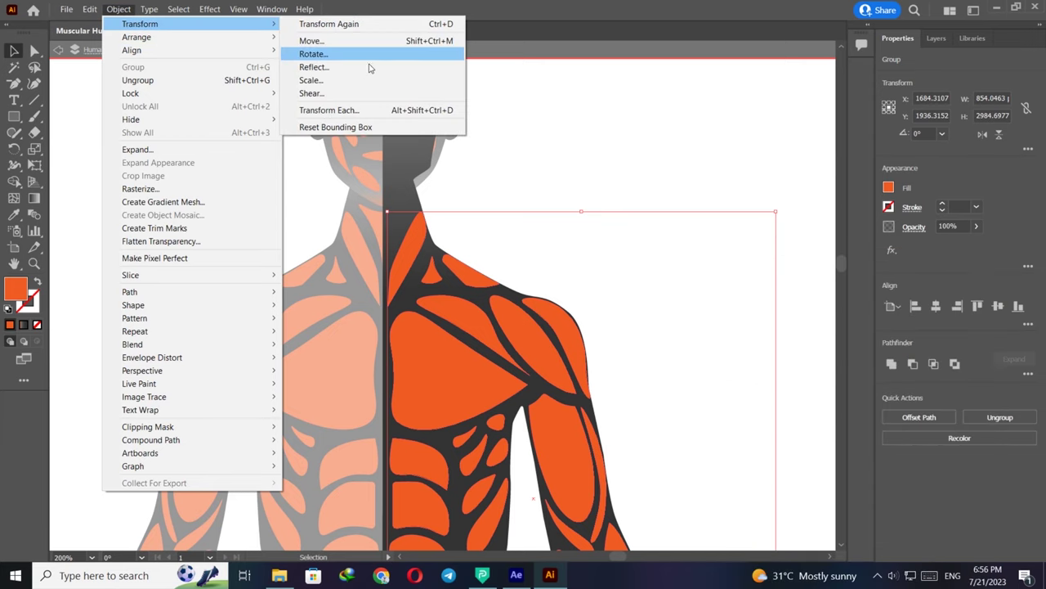
click(363, 72)
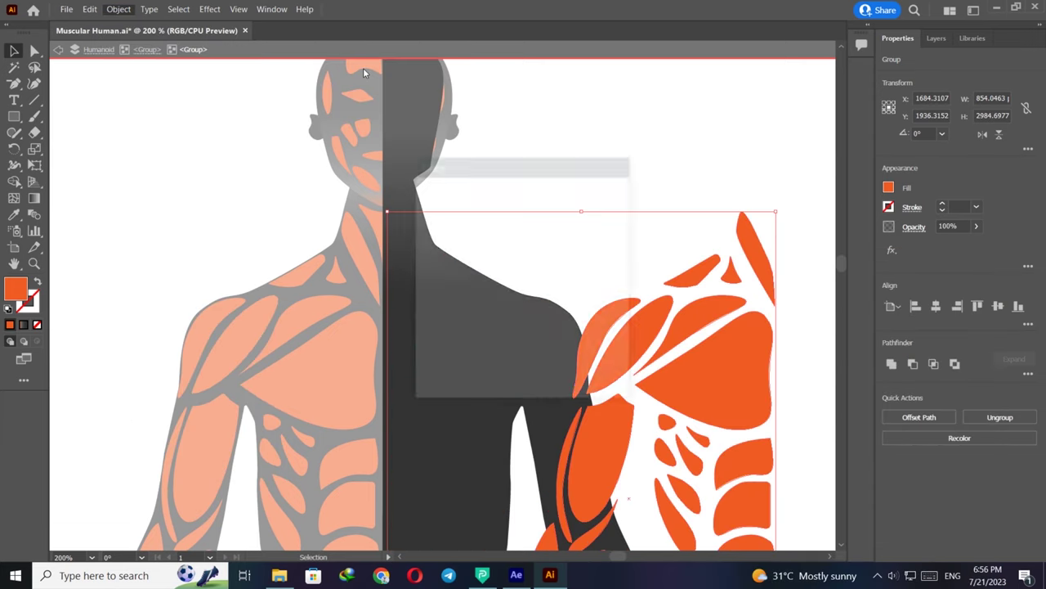
click(590, 376)
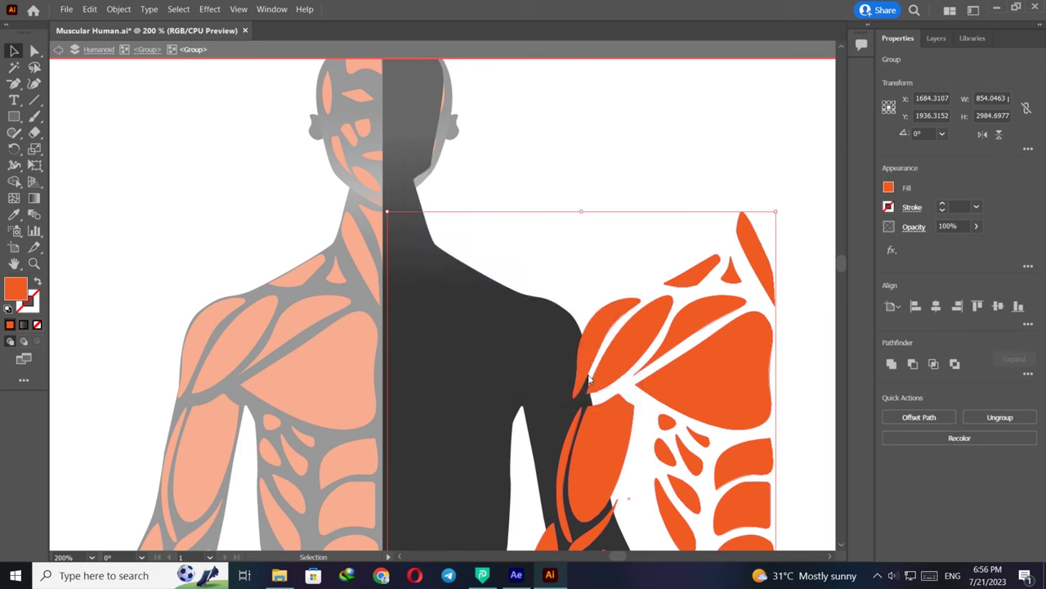
click(603, 167)
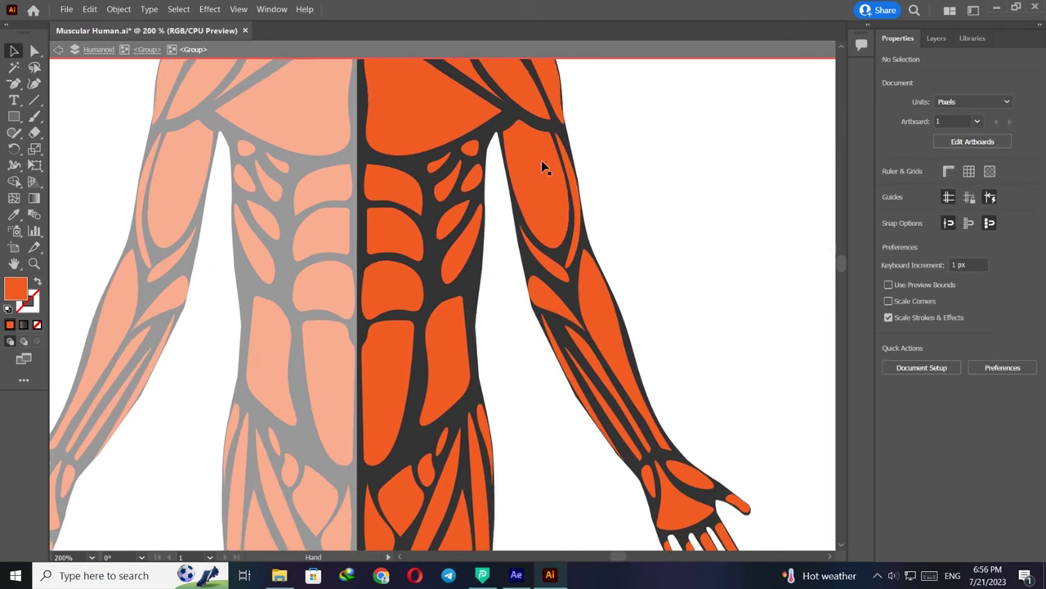
scroll(455, 362, down, 5)
key(ctrl+equal)
key(ctrl+equal)
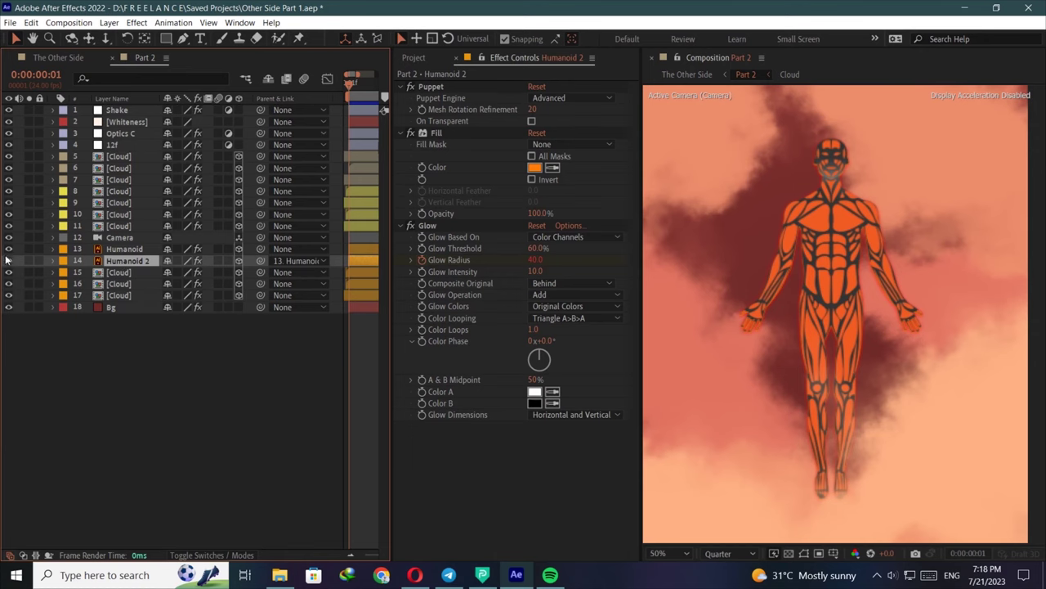
Step: Turn off visibility of layer 13 Humanoid in the Part 2 timeline
click(7, 250)
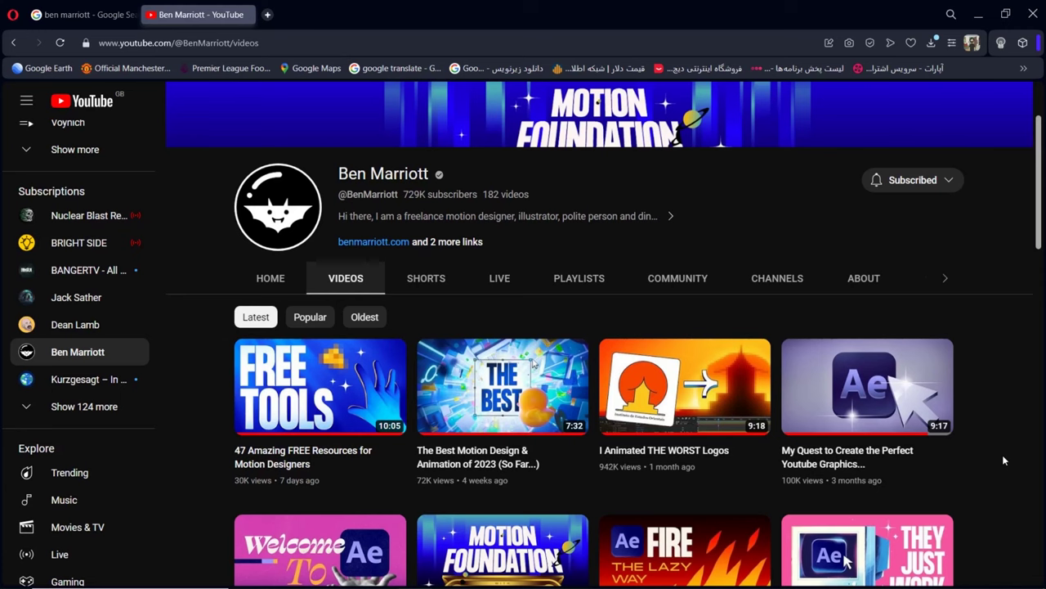
Step: Scroll down through the channel's tutorial thumbnails on its Videos tab
scroll(1003, 458, down, 3)
scroll(1002, 455, down, 2)
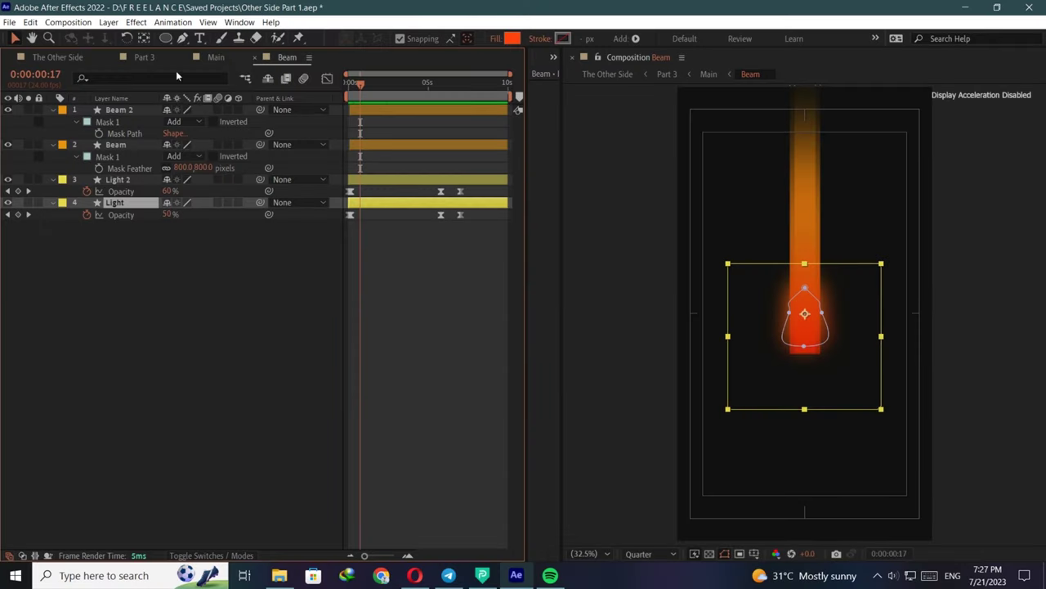
Step: Bring the Main composition forward from the timeline tabs
click(215, 57)
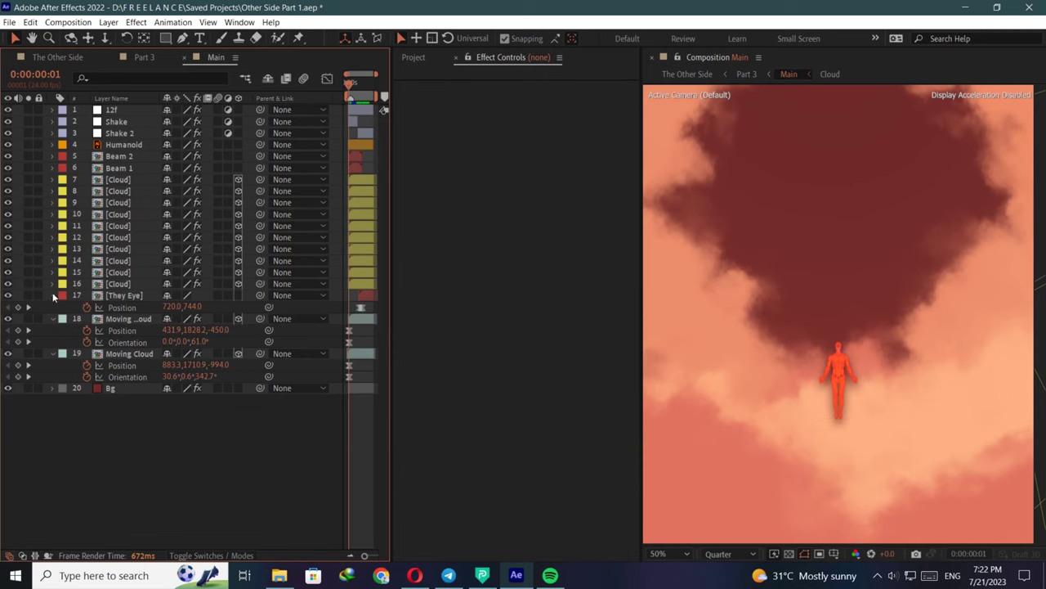
Step: Collapse layers 17–18, then select the Eye 2 layer and show the Pupil's effect settings
click(53, 297)
click(51, 307)
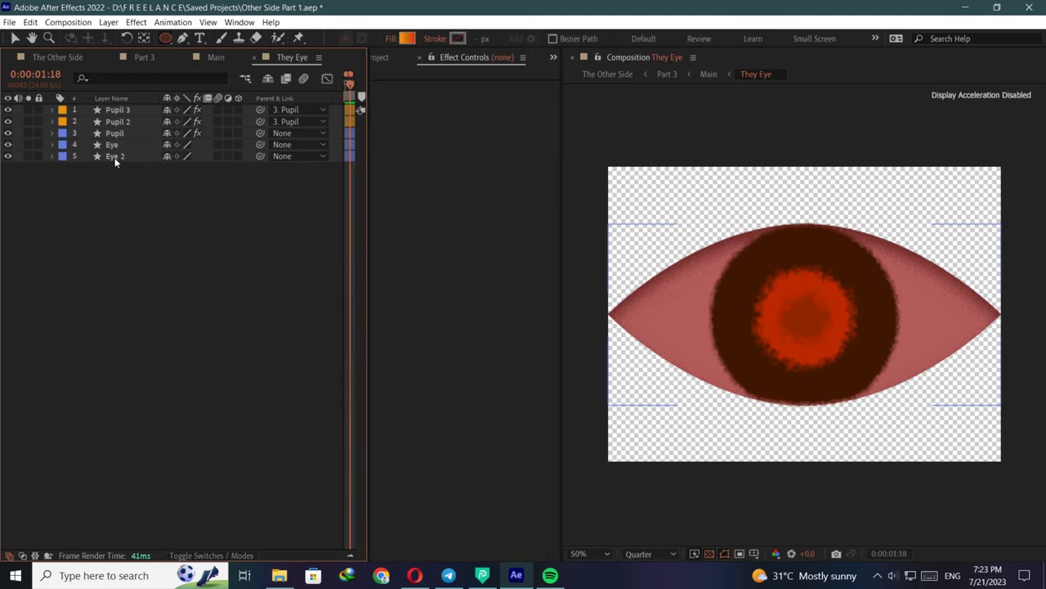
click(114, 156)
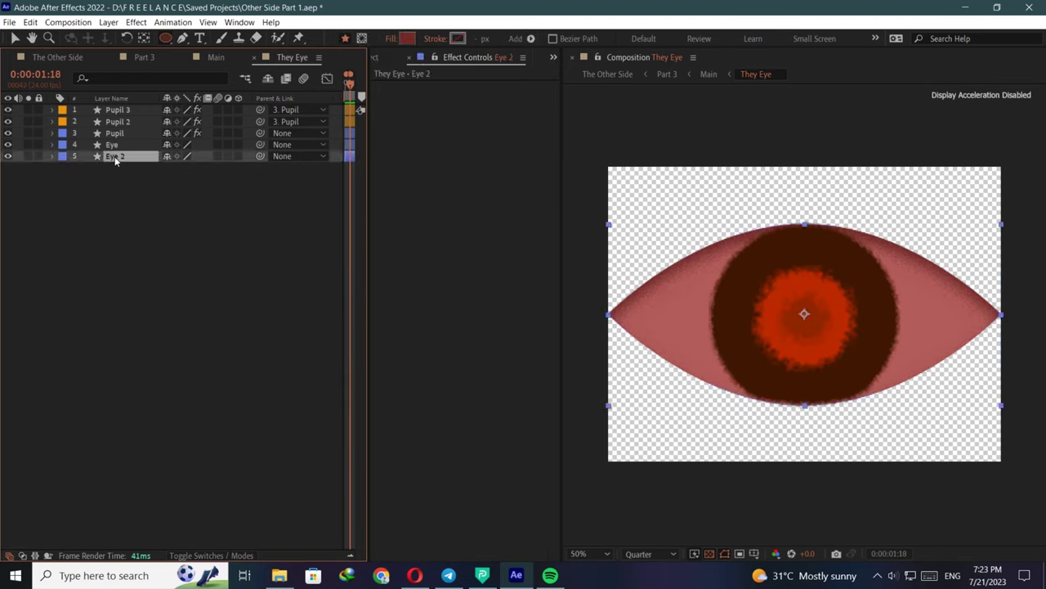
click(121, 135)
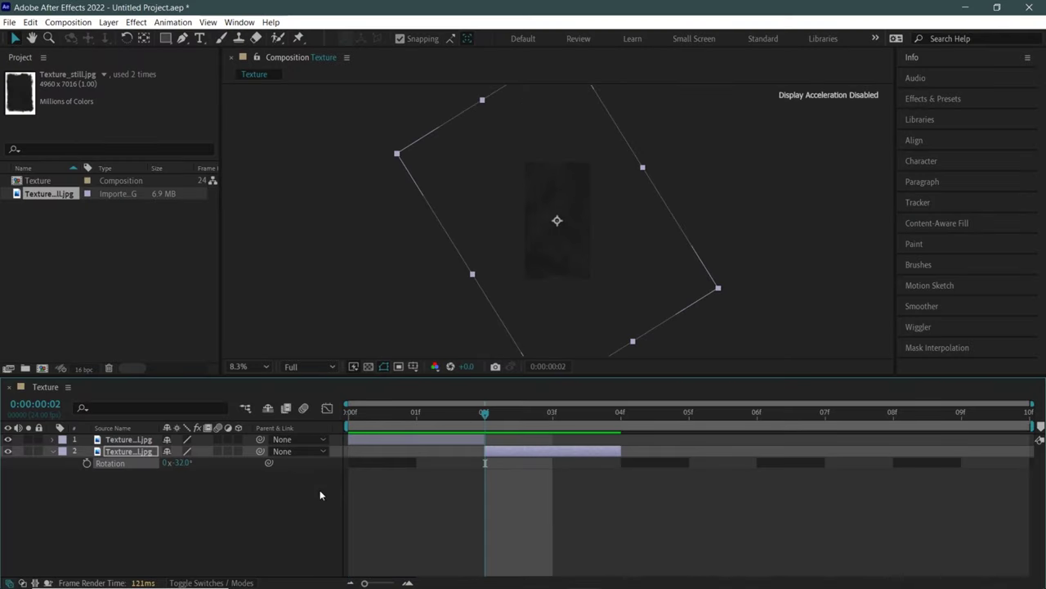
Step: Shift the third Texture_still.jpg layer to start at frame 4 and move the playhead to 04f
drag(580, 469, 717, 469)
click(651, 416)
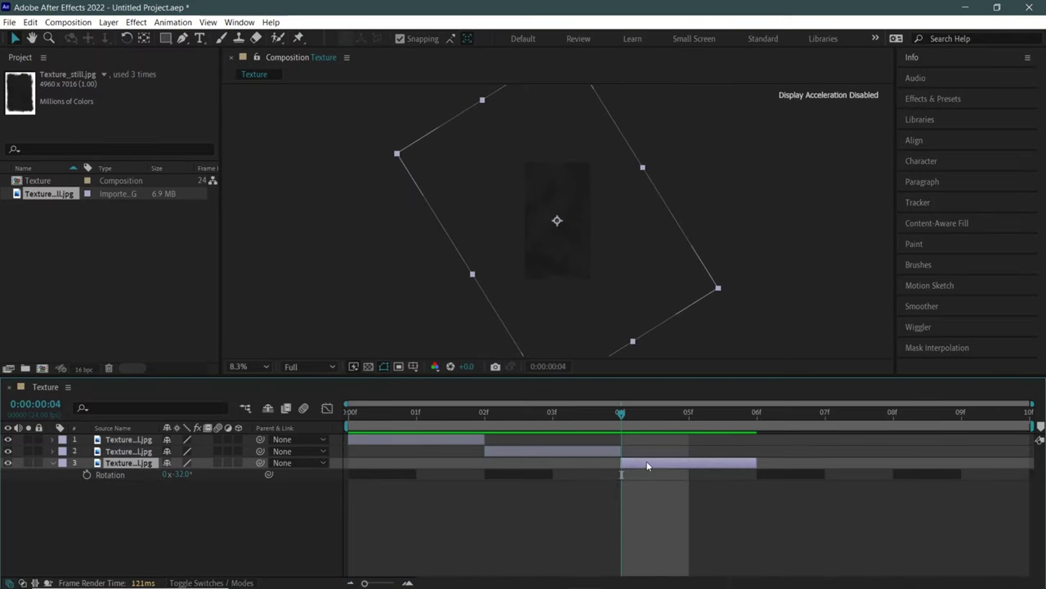